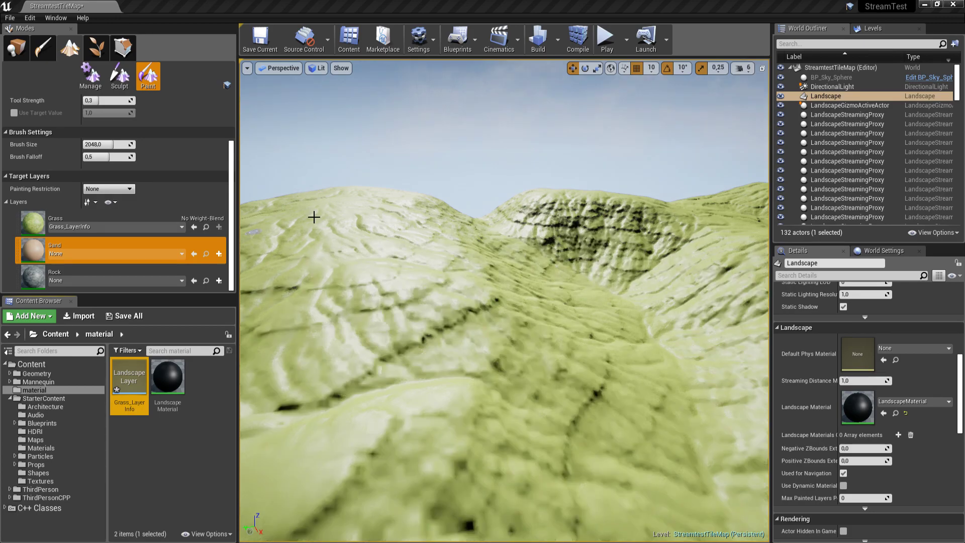
# Create a non weight-blended layer info object for the Sand layer in the material folder.
pyautogui.click(219, 254)
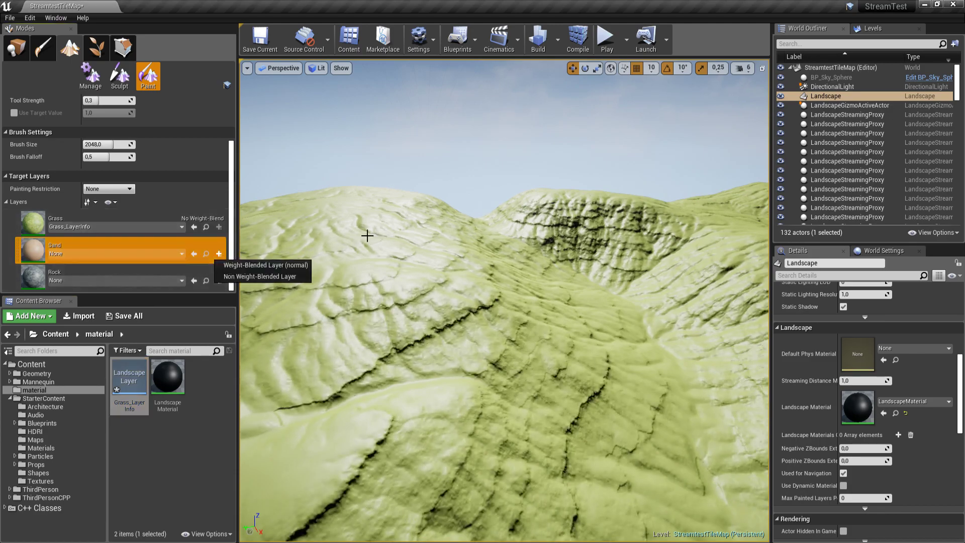
pyautogui.click(260, 276)
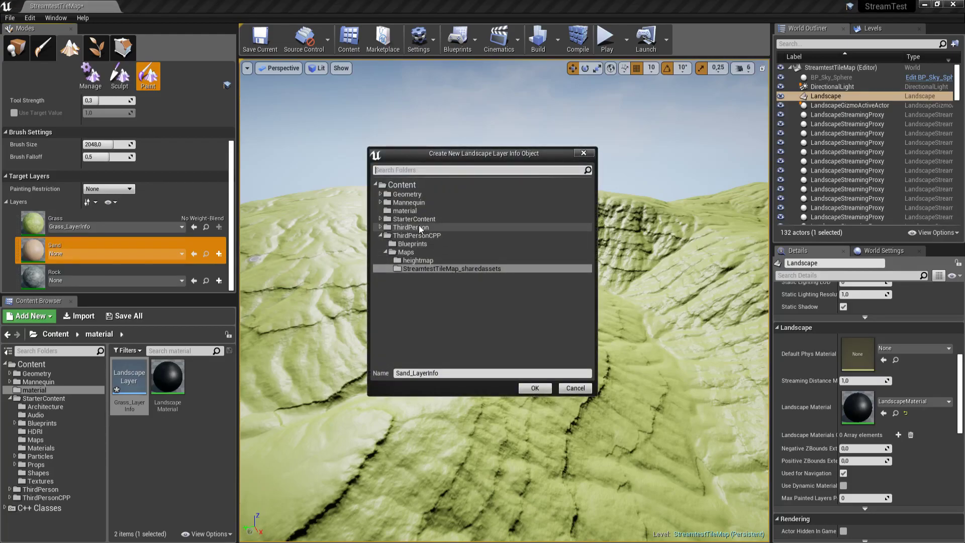
pyautogui.click(414, 211)
pyautogui.click(535, 388)
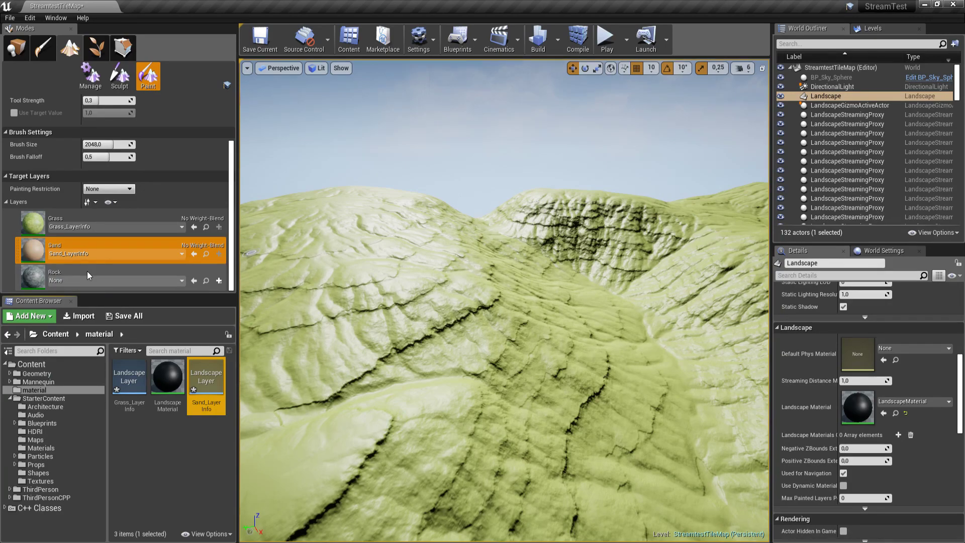
# Create a non weight-blended layer info object for the Rock layer in the material folder and save the map.
pyautogui.click(87, 270)
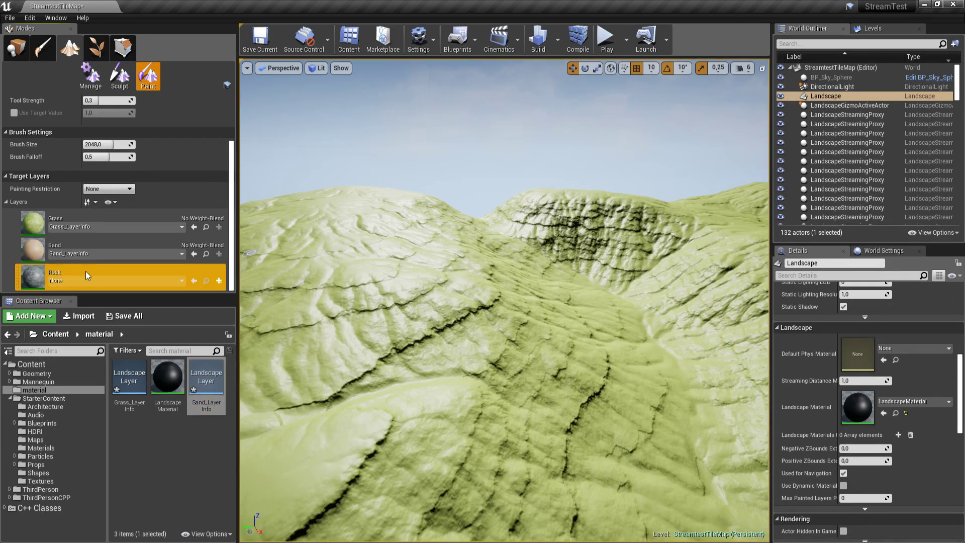
pyautogui.click(219, 281)
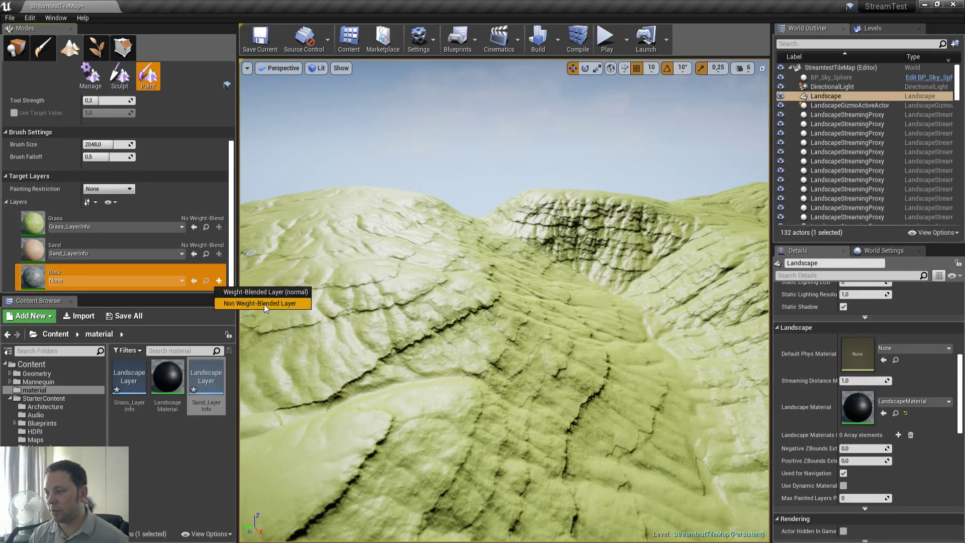
pyautogui.click(264, 303)
pyautogui.click(405, 211)
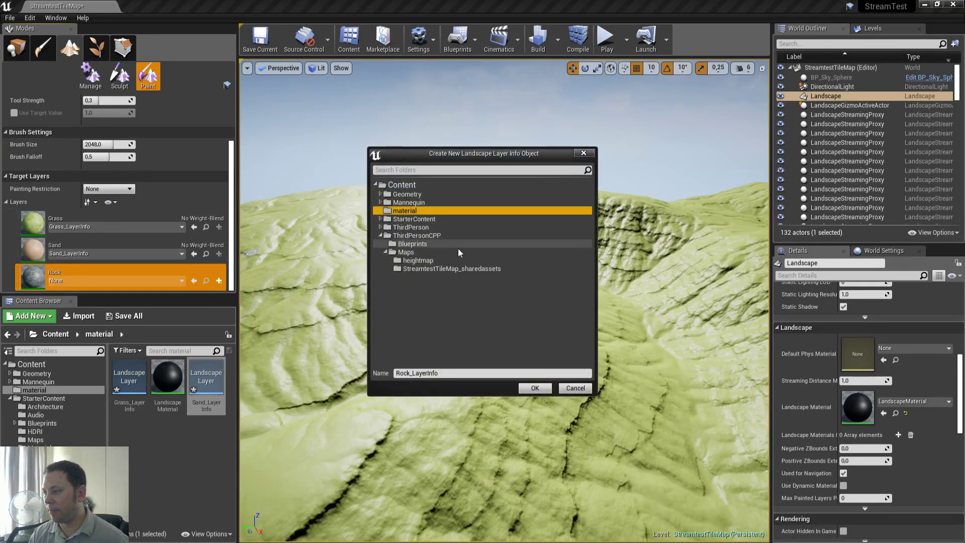
pyautogui.click(536, 388)
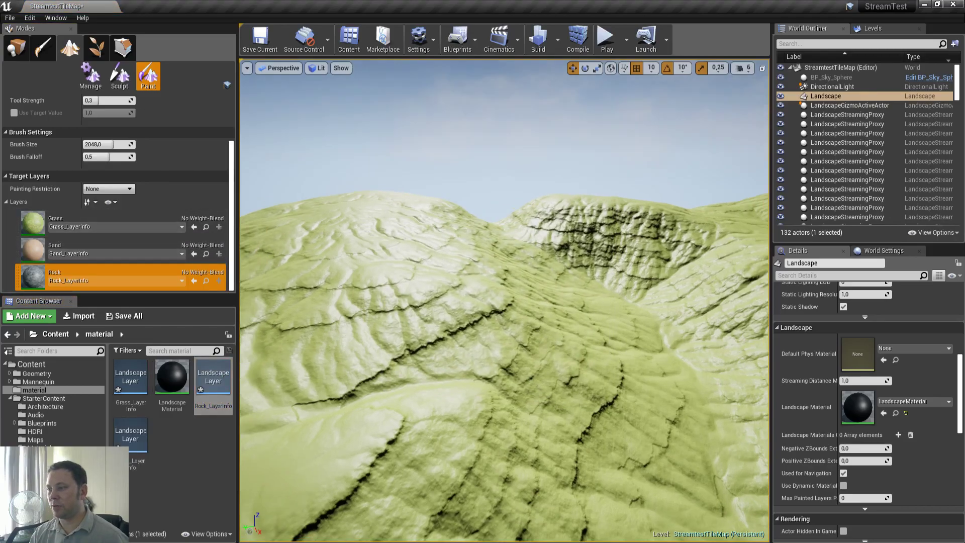
pyautogui.hotkey('ctrl', 's')
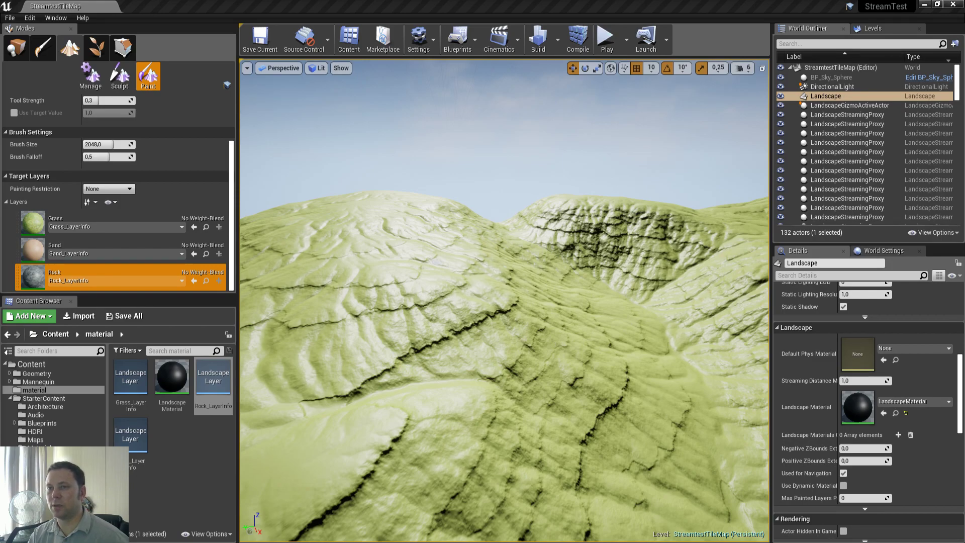
# Import heatmap_Grass0_Default0.png from the Export folder into the Grass layer, accepting the color PNG and padding/clipping to fit the landscape.
pyautogui.scroll(5, 354, 237)
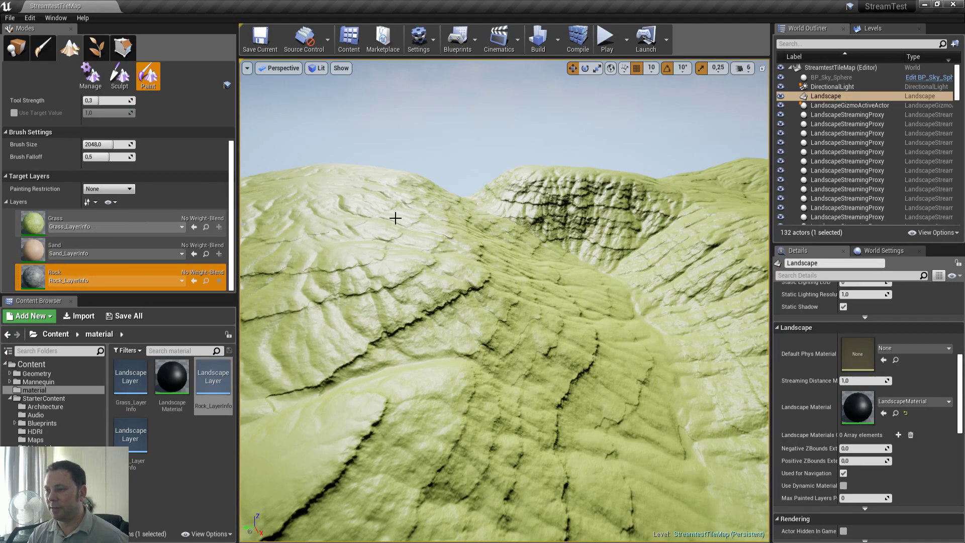
pyautogui.scroll(5, 340, 215)
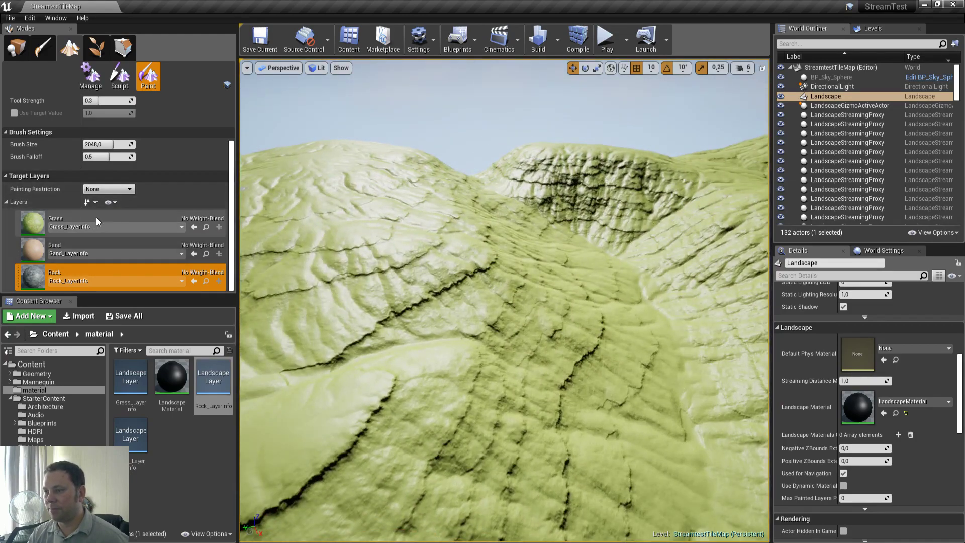
pyautogui.click(83, 217)
pyautogui.rightClick(97, 218)
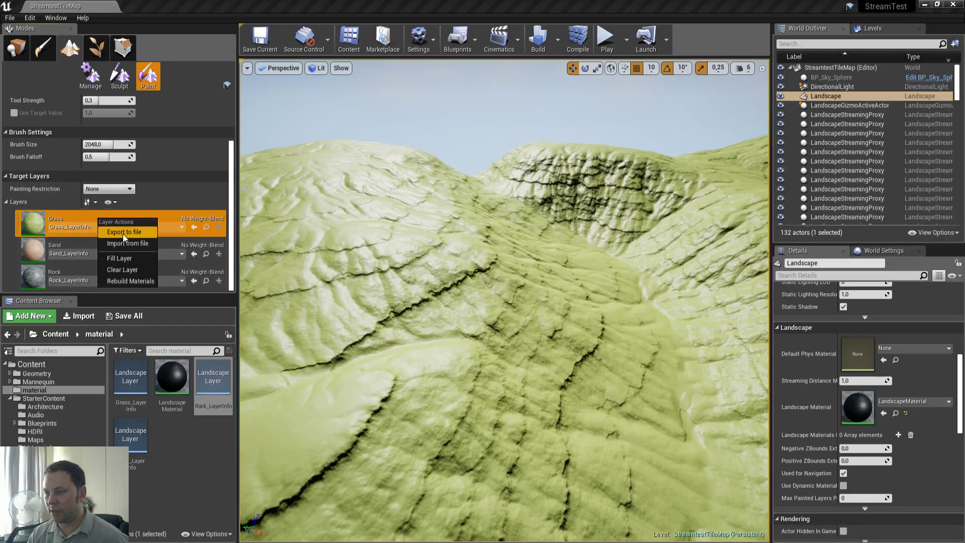
pyautogui.click(126, 244)
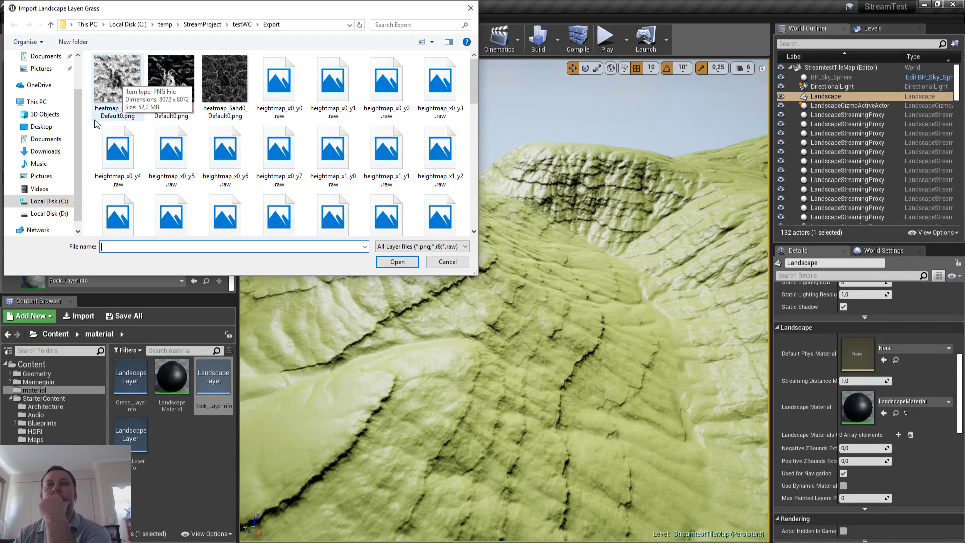
pyautogui.click(141, 95)
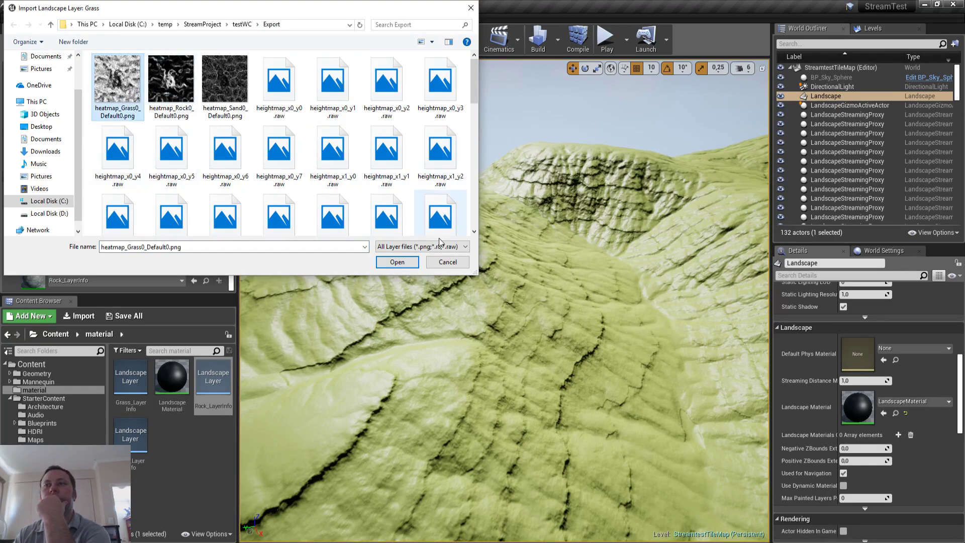
pyautogui.click(397, 262)
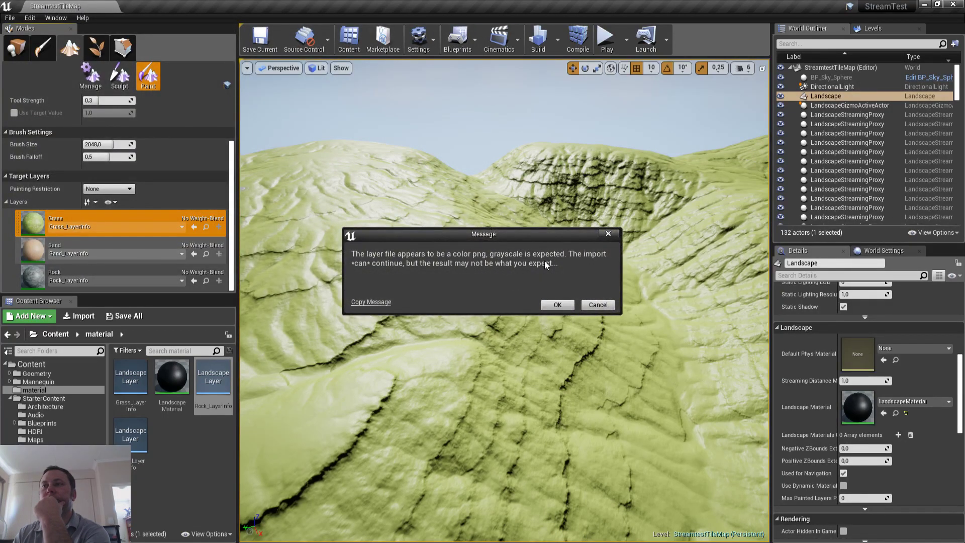
pyautogui.click(557, 305)
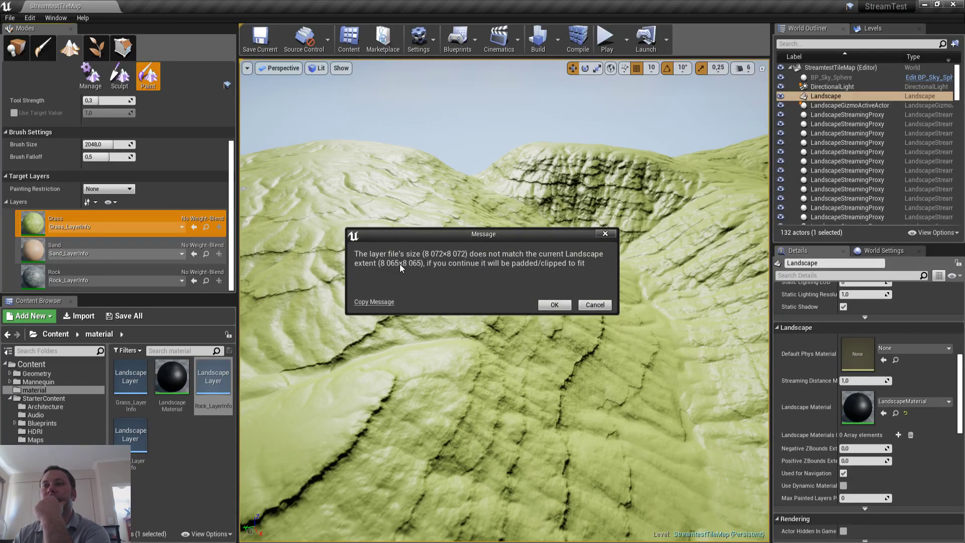
pyautogui.click(555, 305)
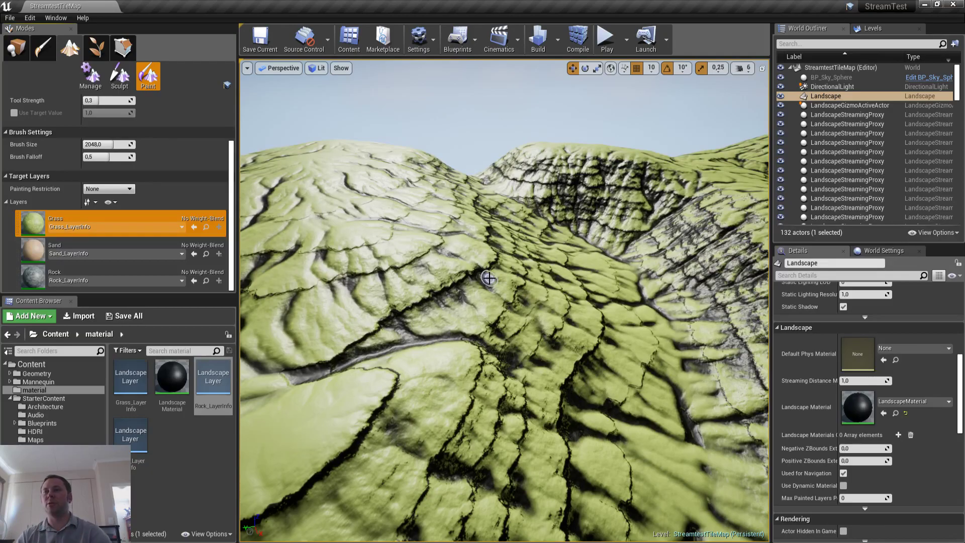
# Save the map with the imported grass mask.
pyautogui.moveTo(332, 145)
pyautogui.mouseDown(button='right')
pyautogui.moveTo(325, 124)
pyautogui.moveTo(336, 144)
pyautogui.mouseUp(button='right')
pyautogui.moveTo(477, 270); pyautogui.dragTo(436, 269, button='right')
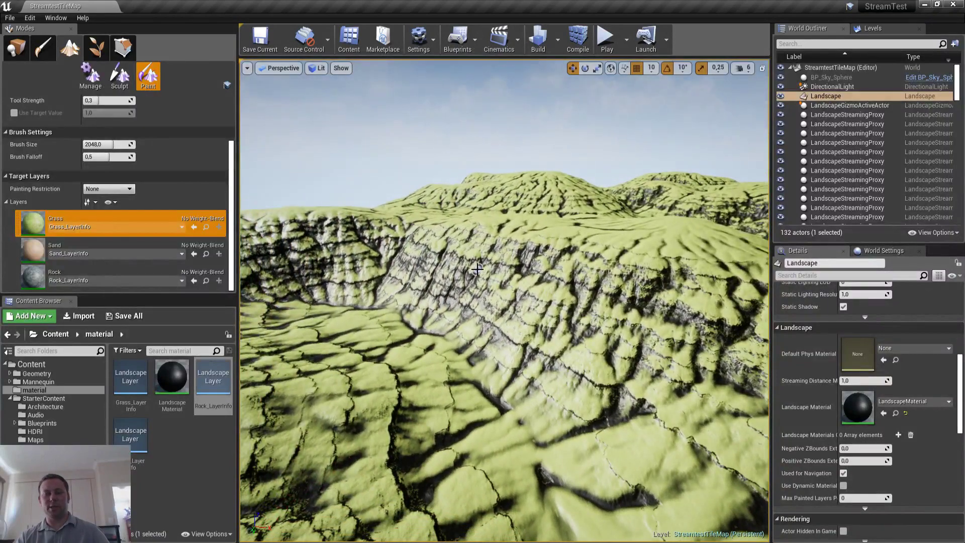
pyautogui.hotkey('ctrl', 's')
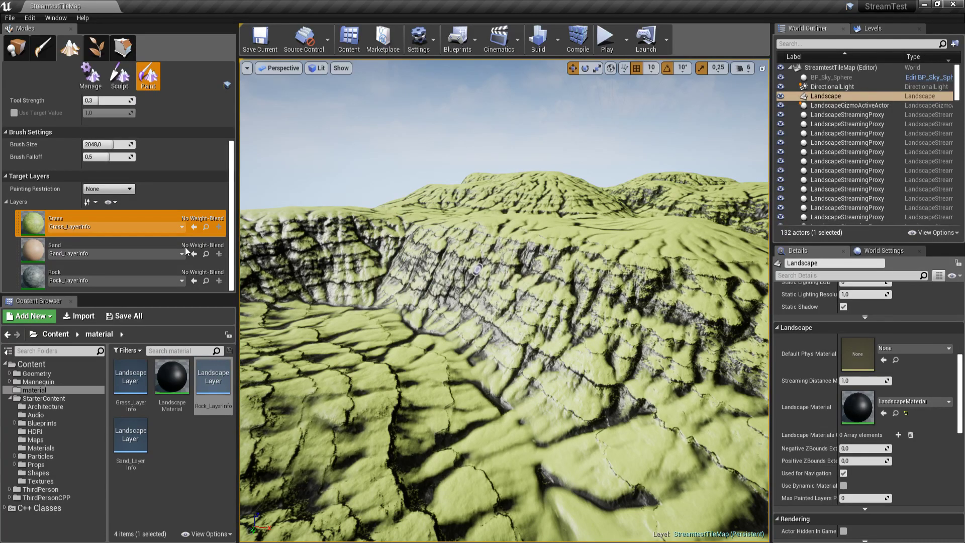
# Import heatmap_Sand0_Default0.png from the Export folder into the Sand layer, accepting the color PNG and padding/clipping to fit the landscape.
pyautogui.rightClick(94, 244)
pyautogui.click(73, 243)
pyautogui.rightClick(83, 244)
pyautogui.click(111, 270)
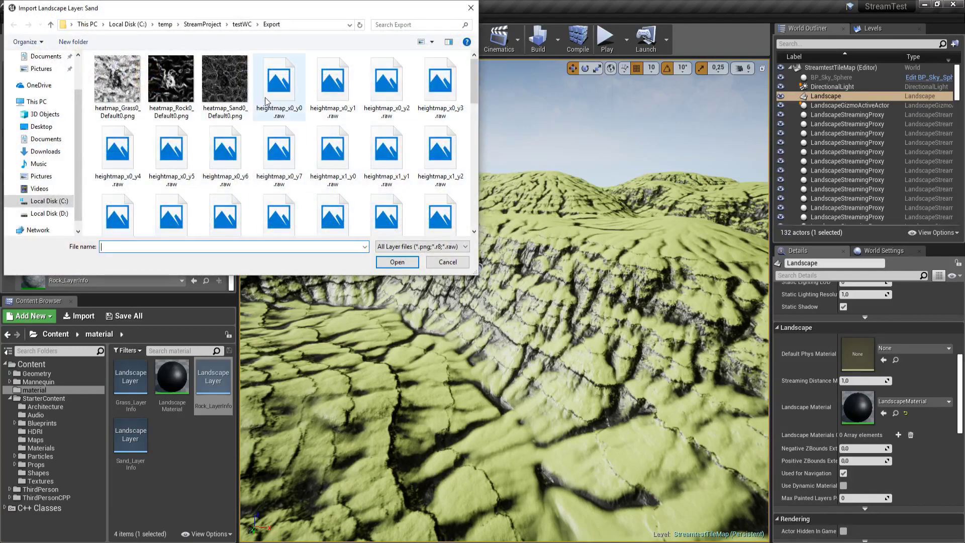
pyautogui.click(226, 88)
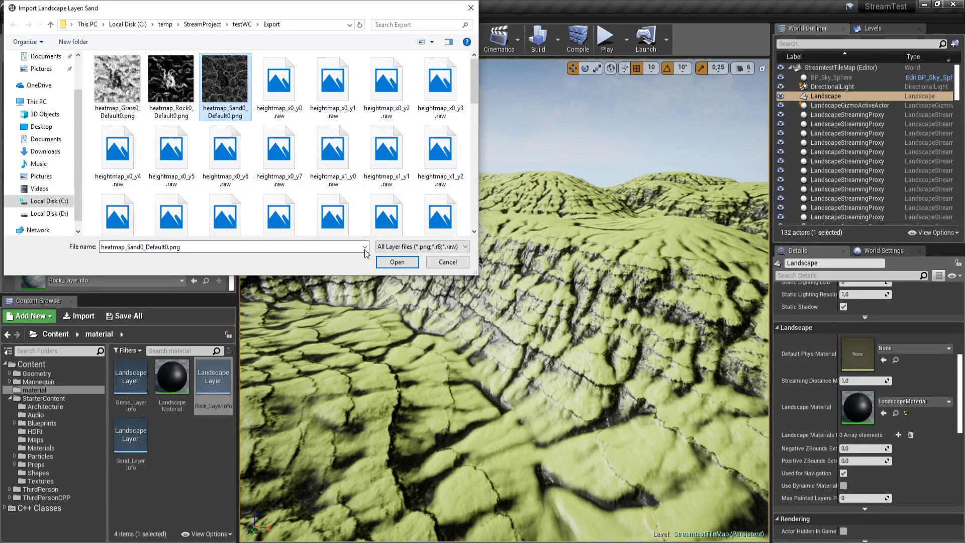
pyautogui.click(397, 262)
pyautogui.click(558, 303)
pyautogui.click(554, 304)
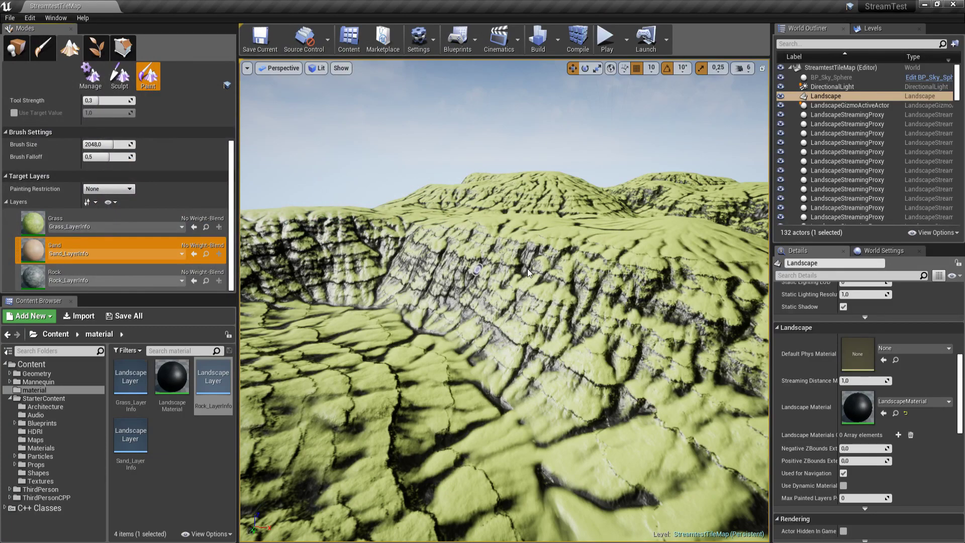